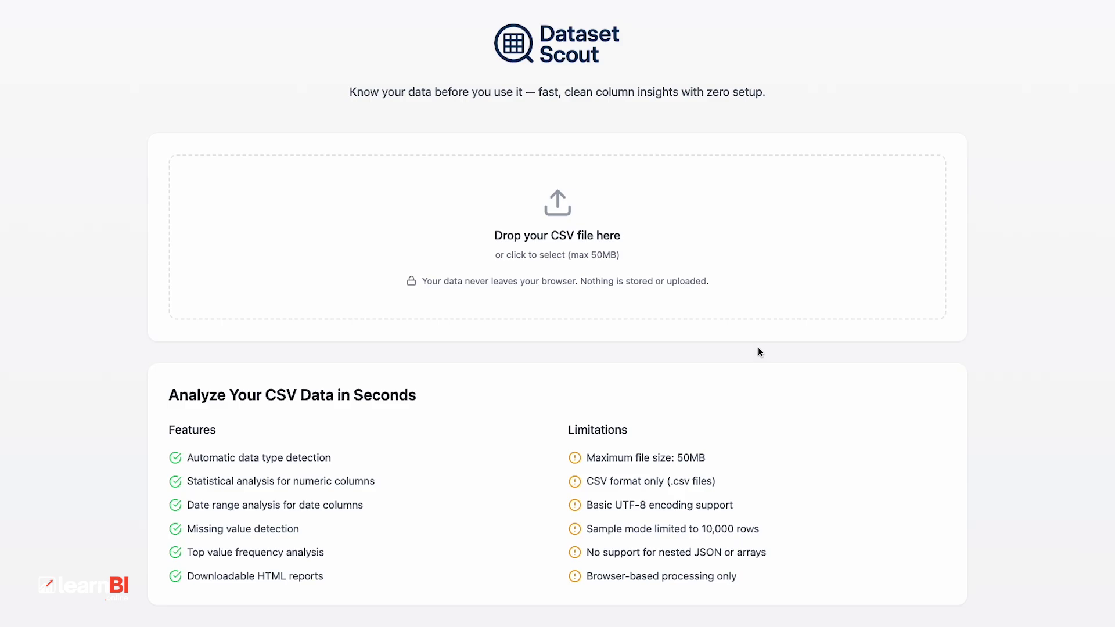
Step: Load dataset-scout-testdata.csv into Dataset Scout
left_click(587, 235)
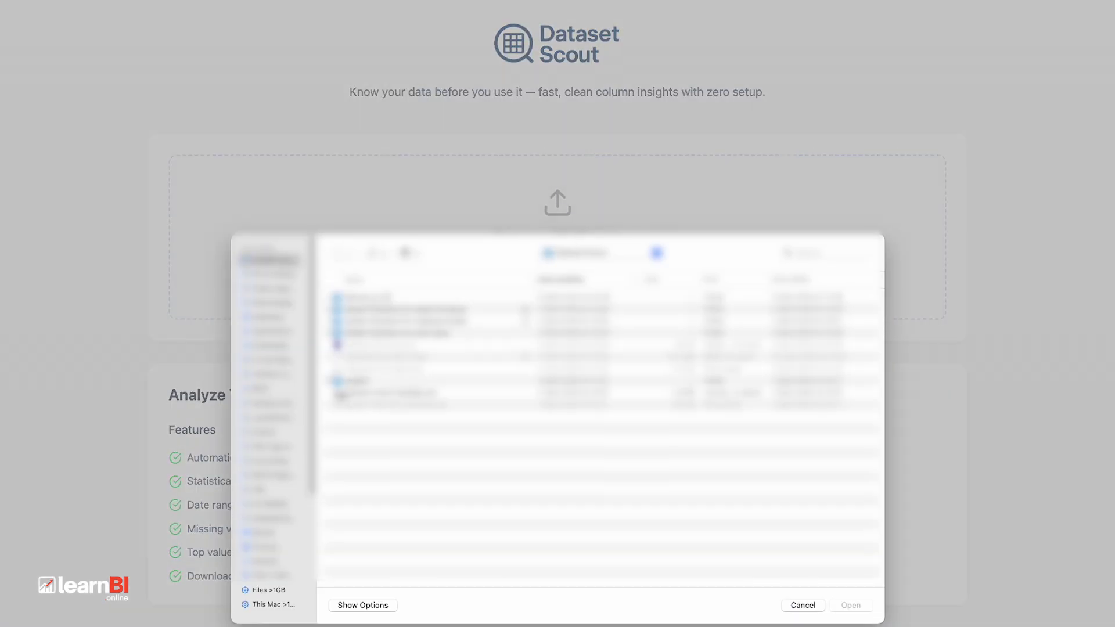
left_click(343, 393)
left_click(861, 604)
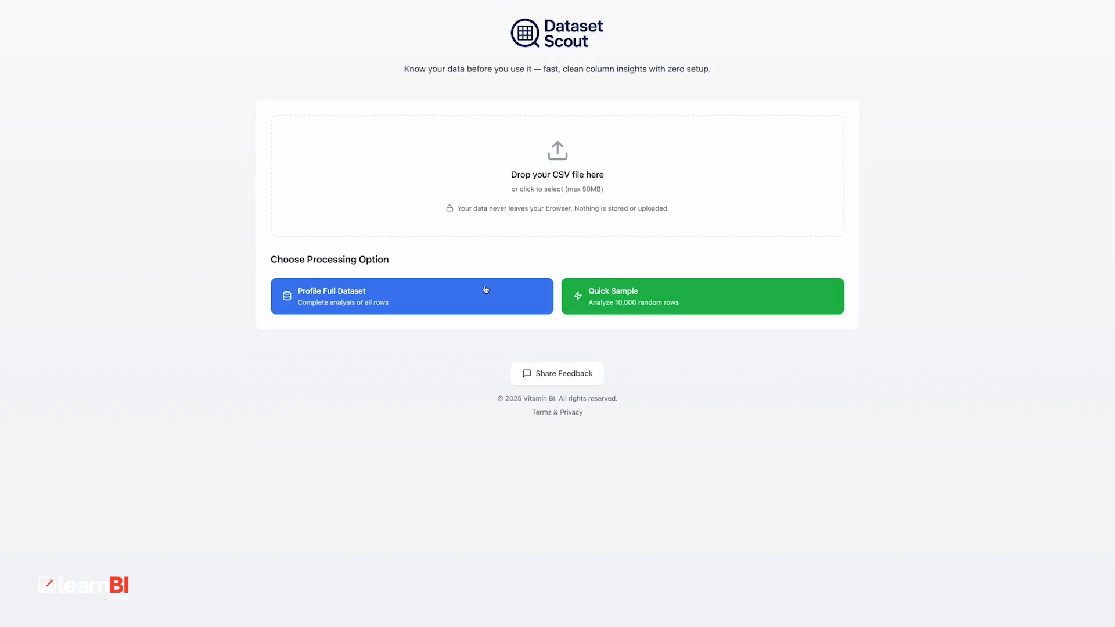
Step: Profile the full dataset and review the 8,098-row, 21-column report
left_click(408, 288)
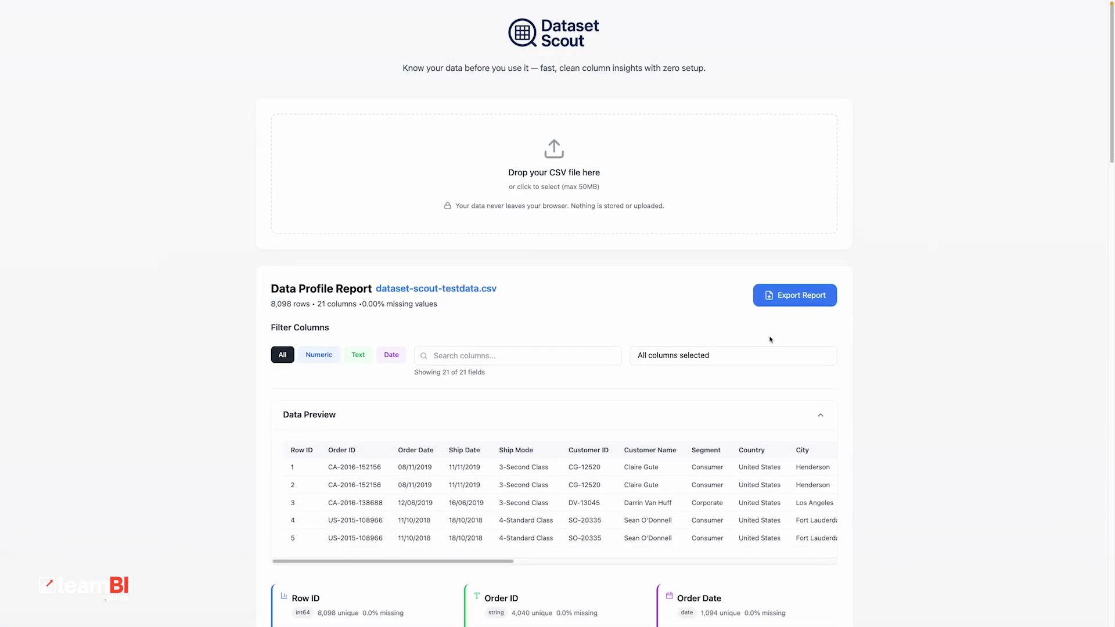
scroll(910, 380, "down", 3)
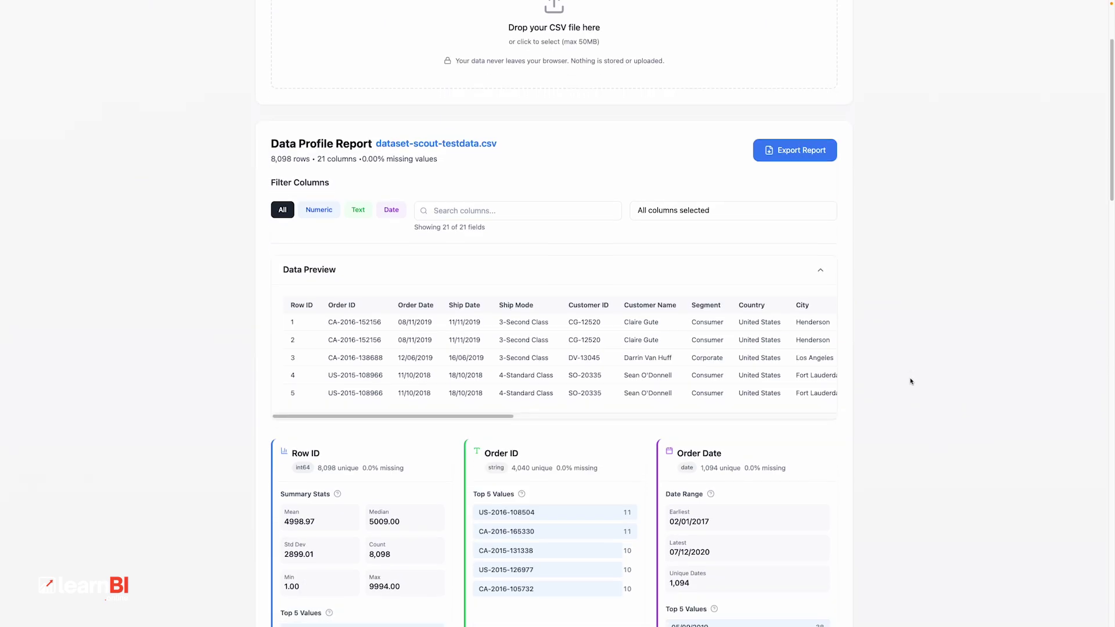
scroll(911, 381, "down", 2)
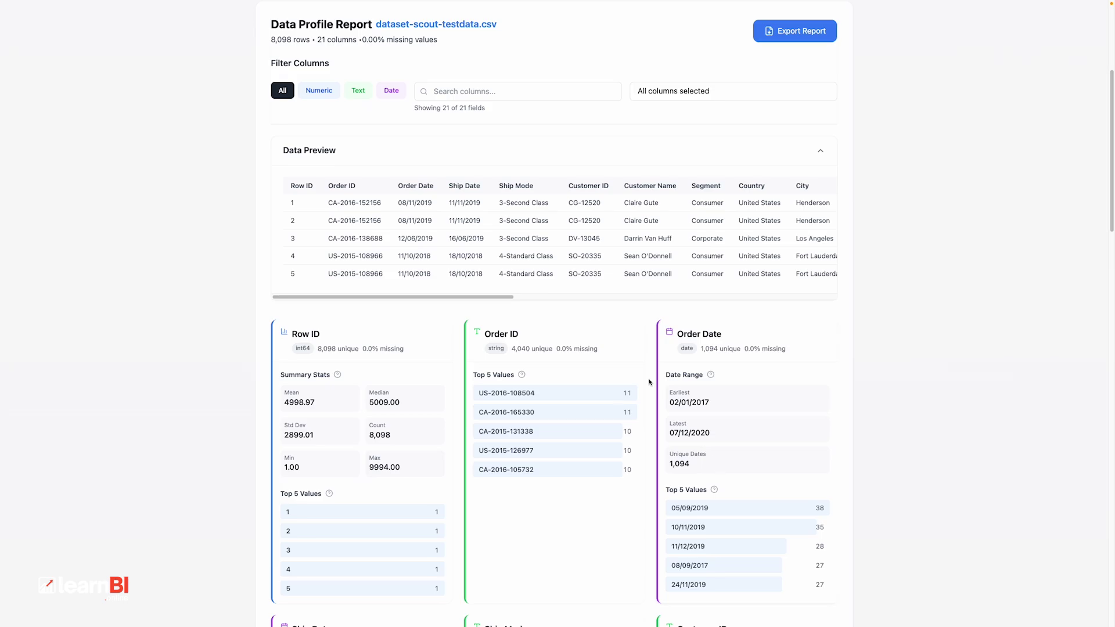
scroll(591, 410, "down", 15)
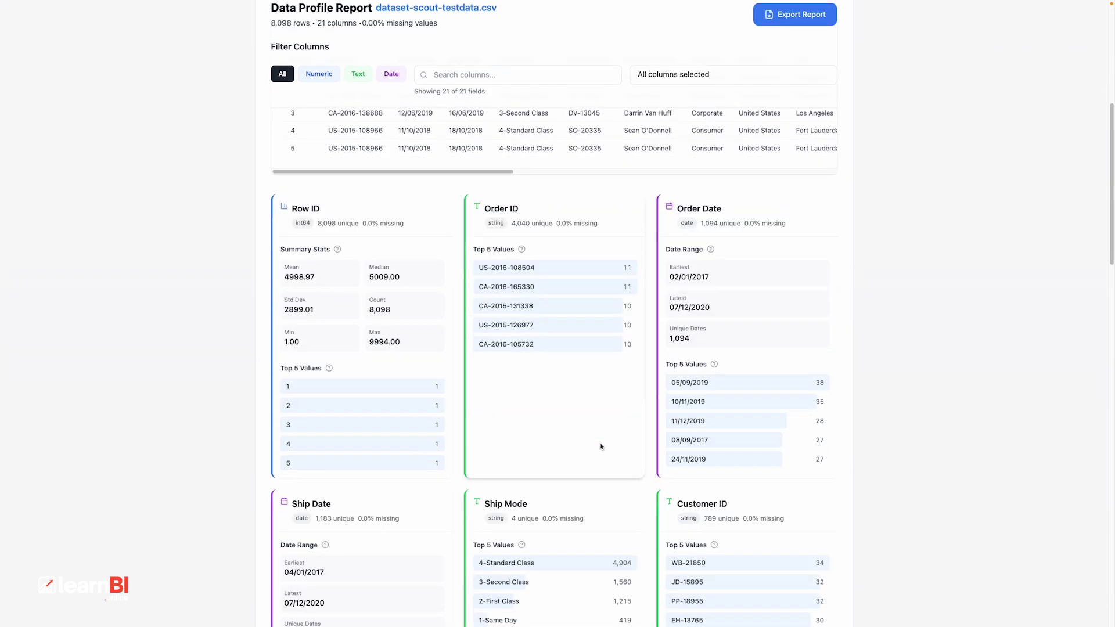
scroll(602, 450, "up", 15)
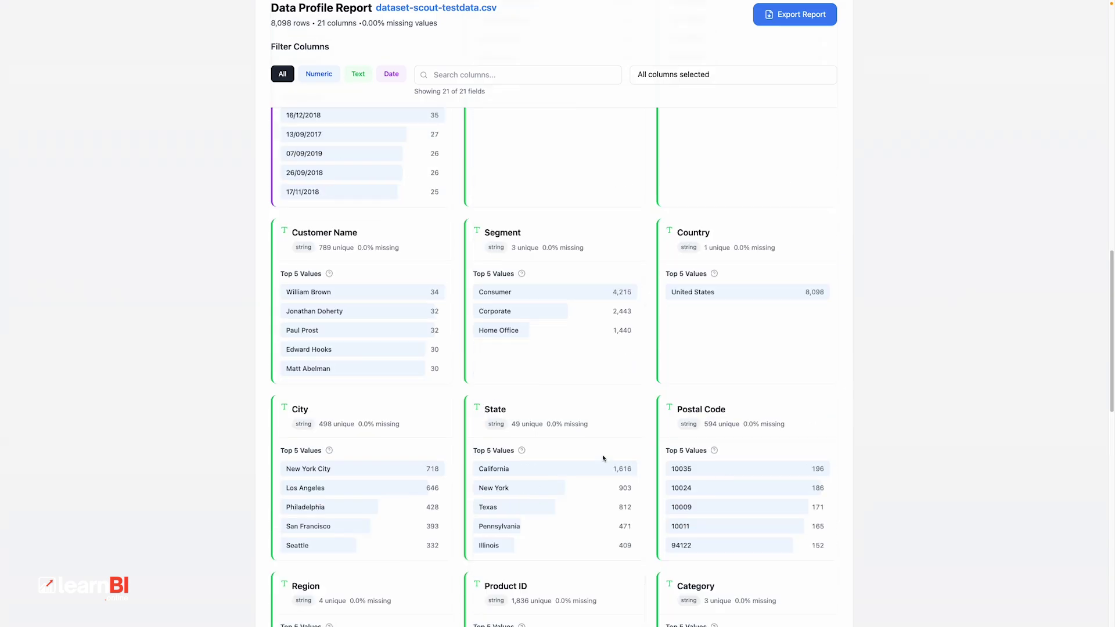
scroll(604, 463, "up", 3)
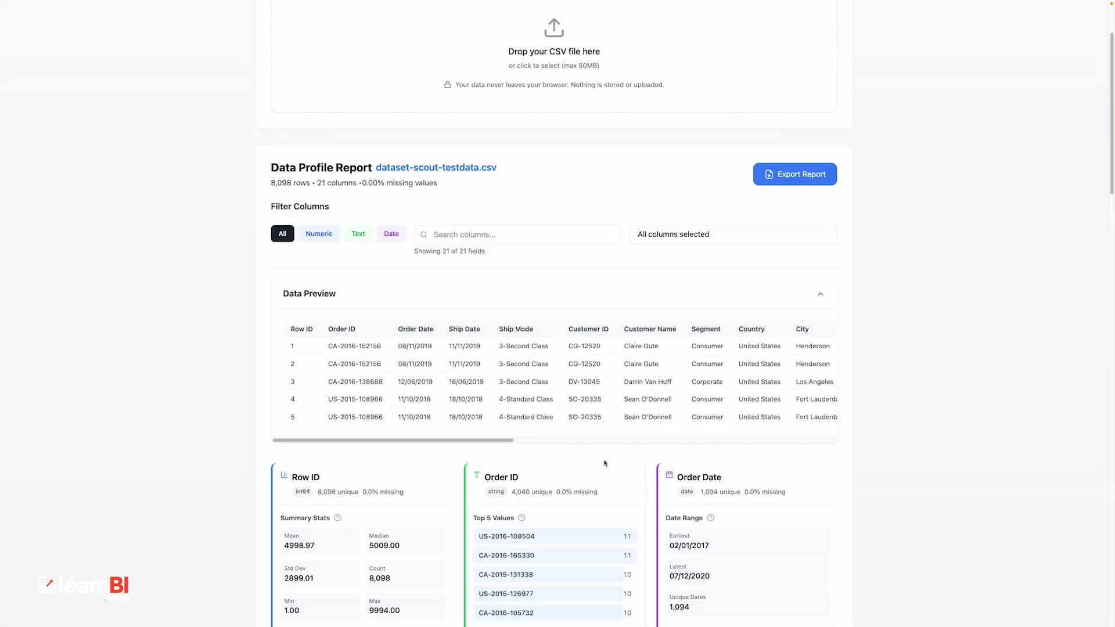
scroll(604, 462, "down", 3)
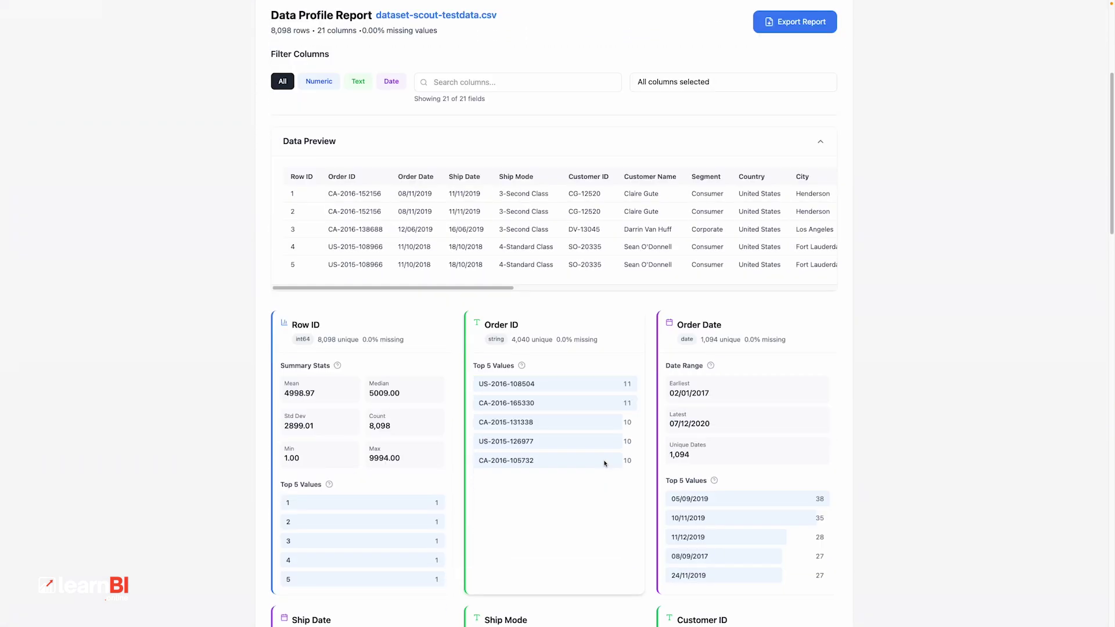
Step: Filter the column profiles to numeric columns, then to date columns
left_click(318, 87)
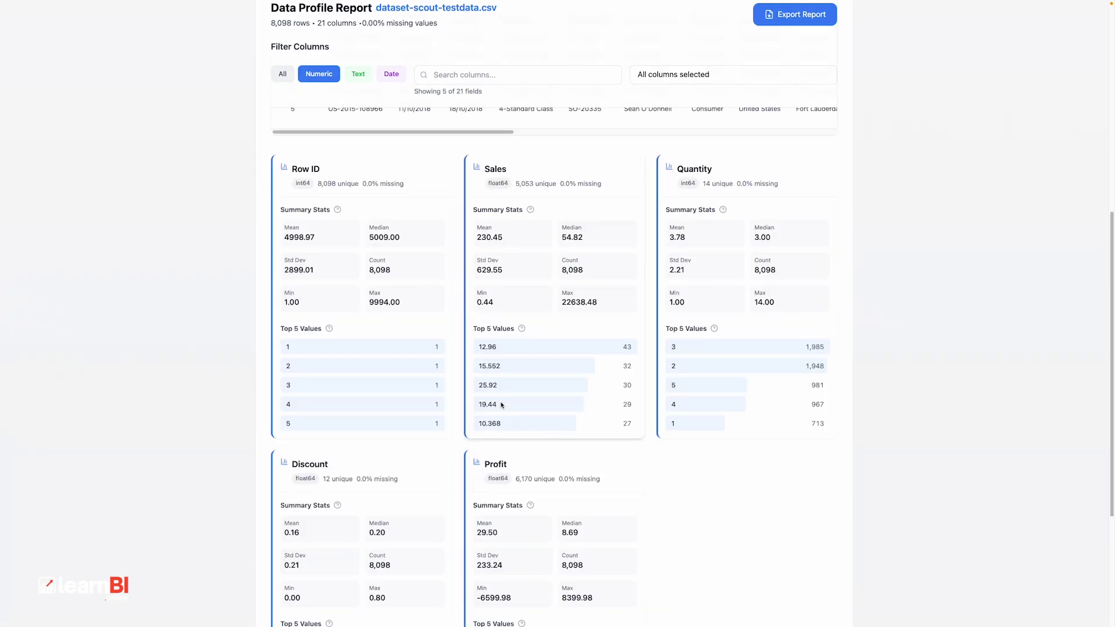
scroll(445, 344, "up", 3)
scroll(406, 290, "down", 1)
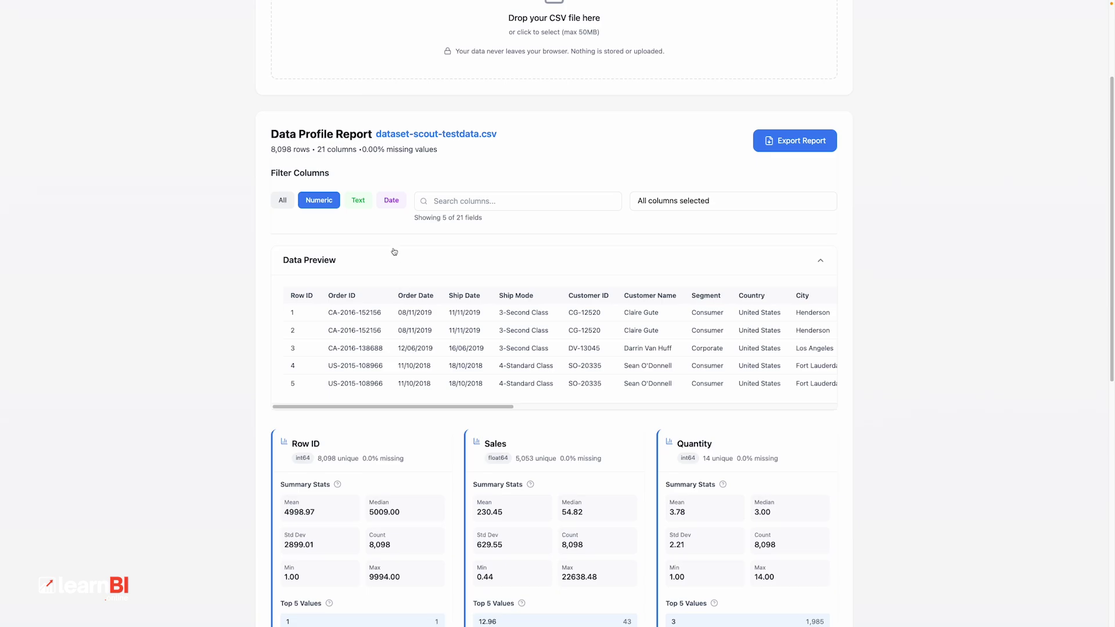
left_click(392, 200)
scroll(581, 407, "down", 3)
scroll(613, 445, "up", 1)
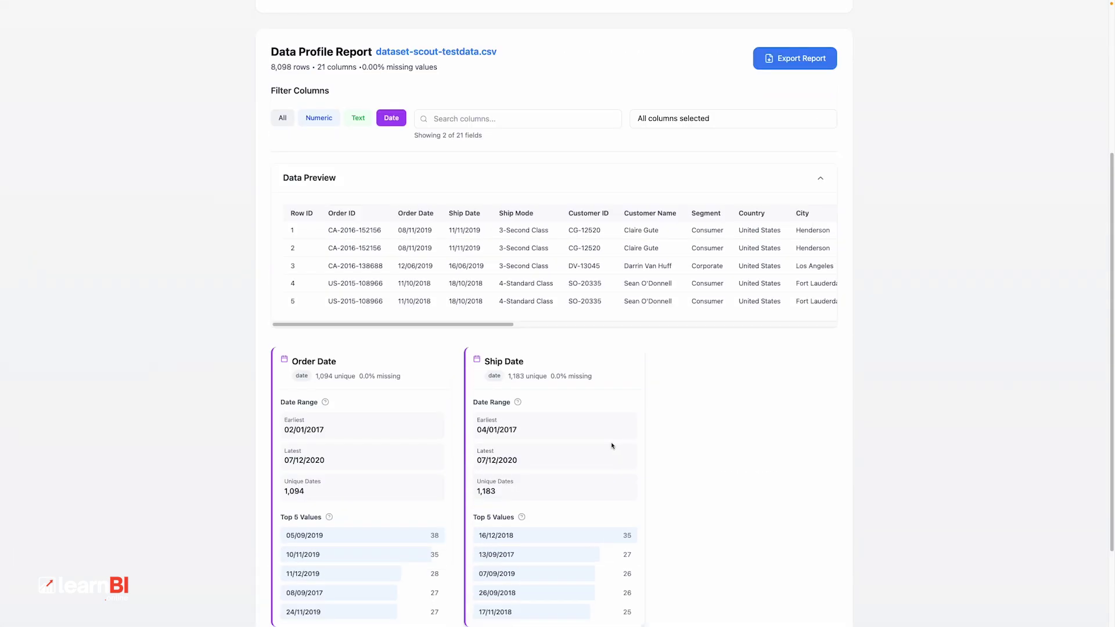
Step: Deselect all columns in the column list, then include all of them again
left_click(482, 118)
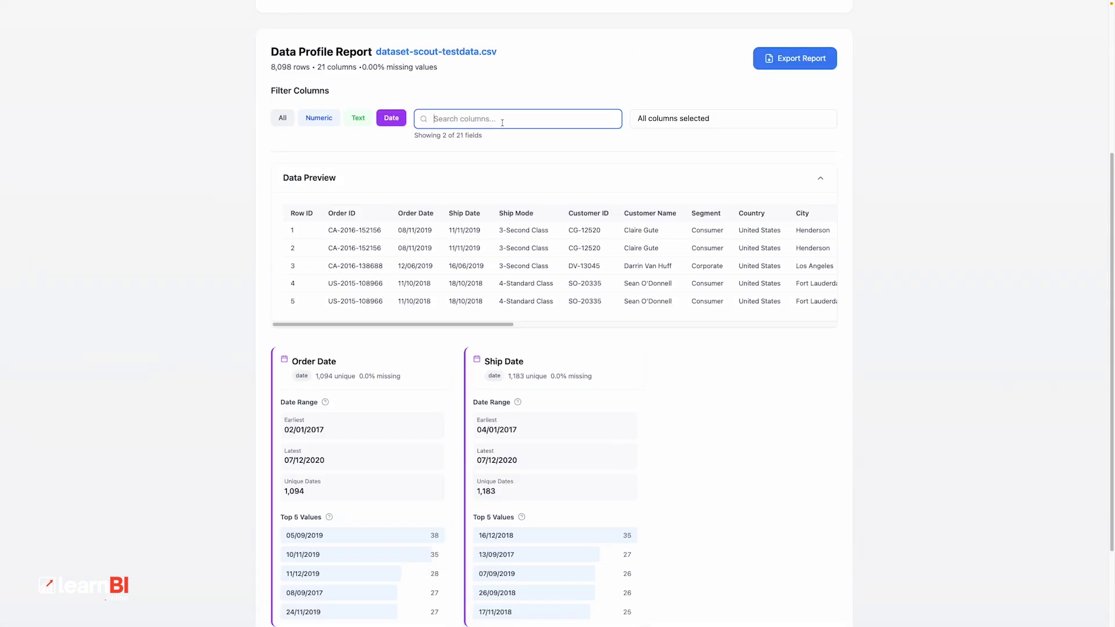
left_click(742, 124)
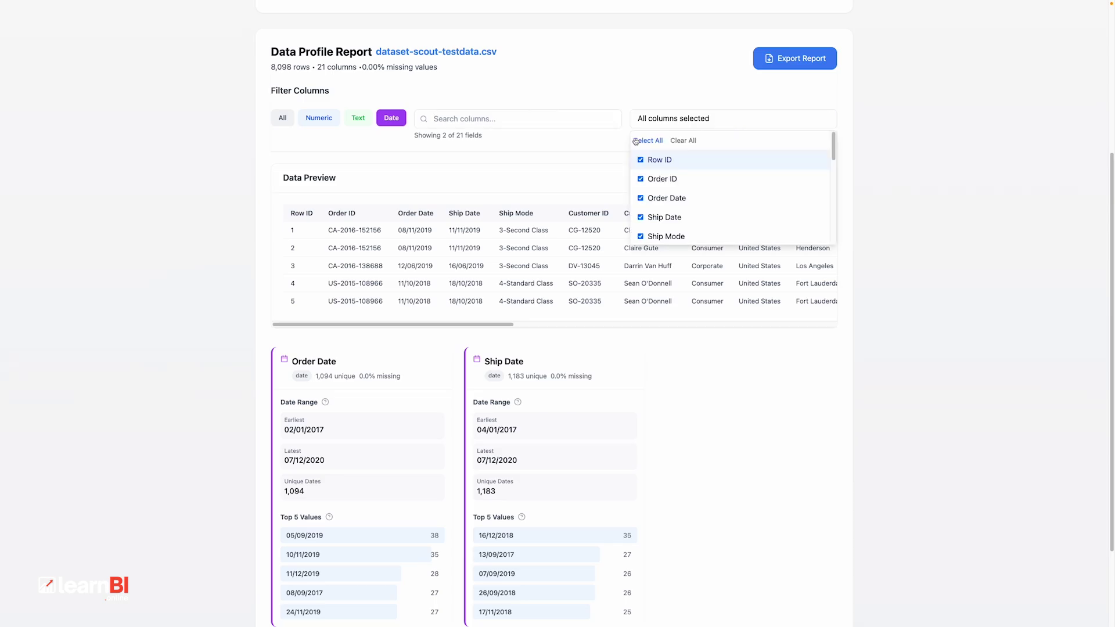
left_click(674, 140)
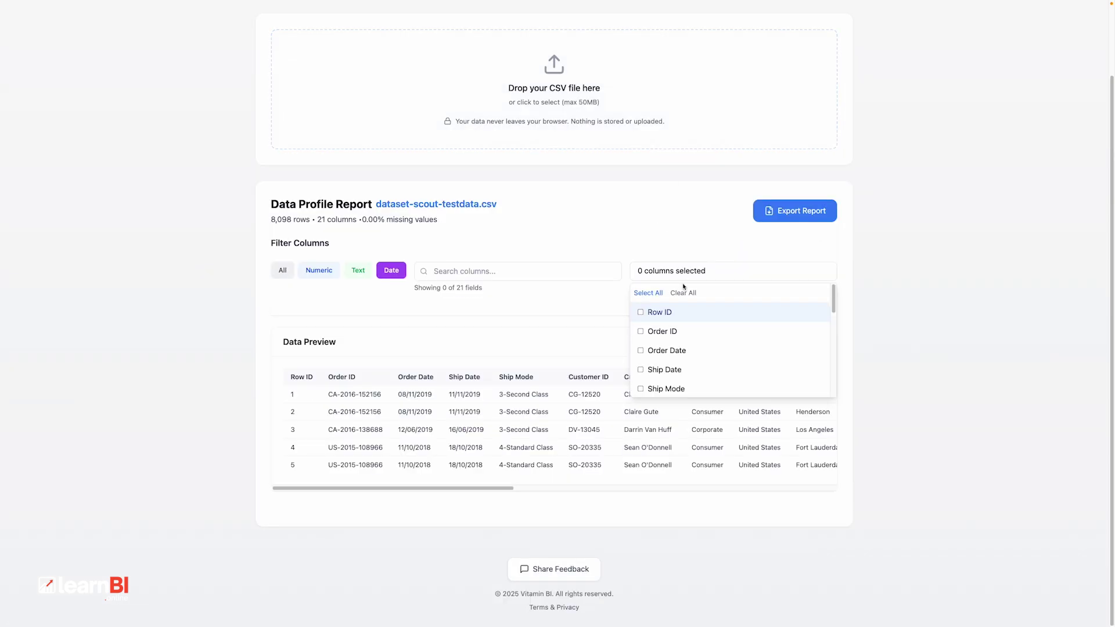
left_click(648, 293)
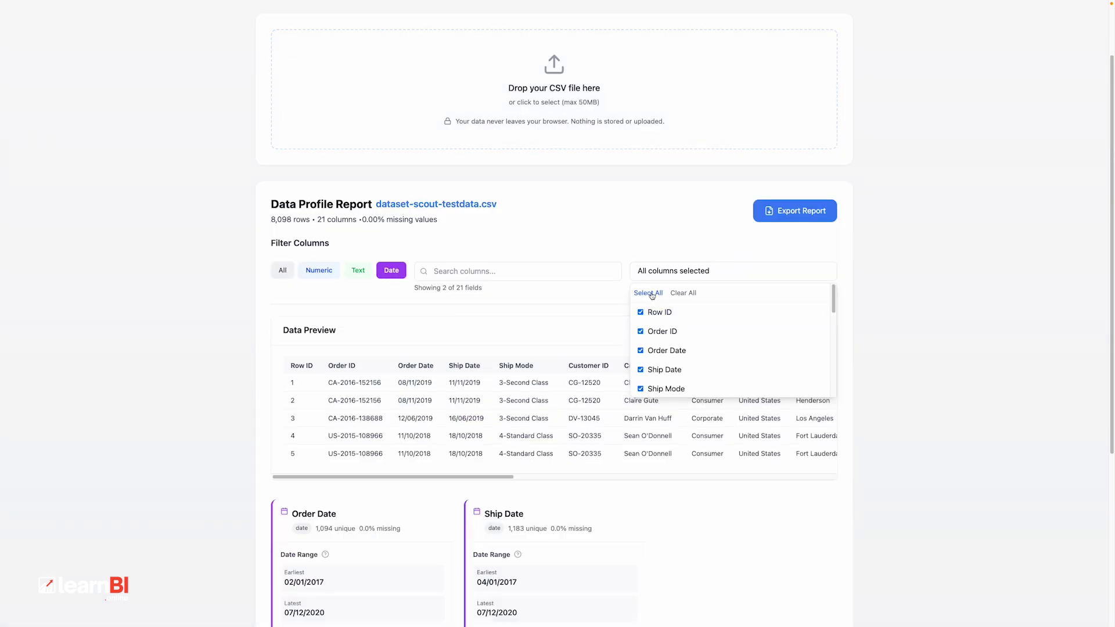
left_click(897, 358)
Step: Collapse the Data Preview, show all column profiles, and bring up the report export options
scroll(896, 359, "down", 3)
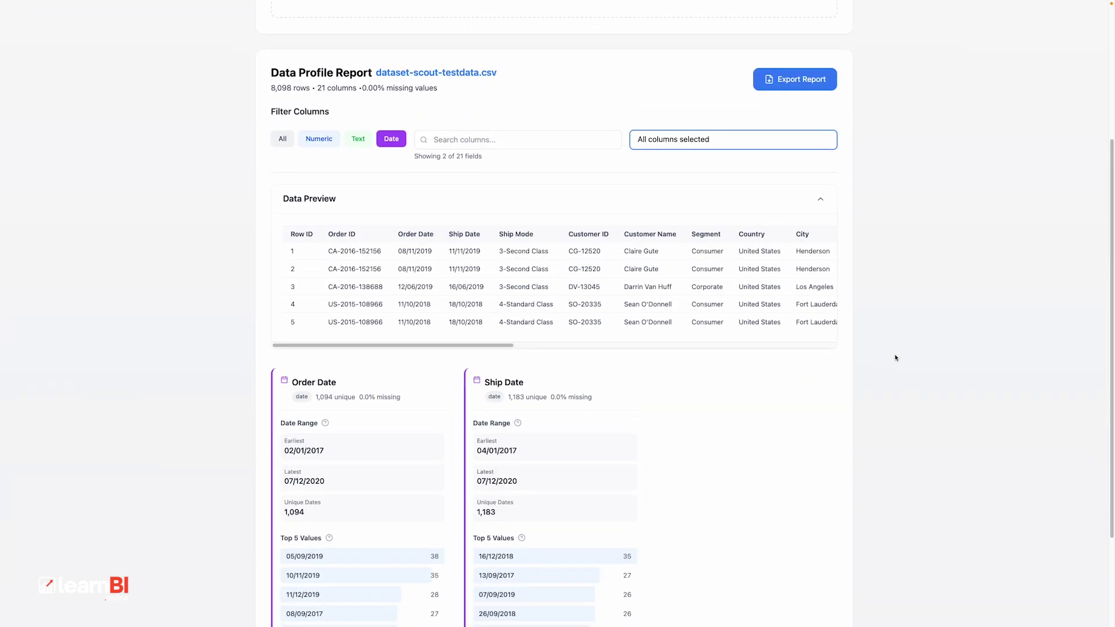
scroll(896, 359, "down", 1)
left_click(824, 172)
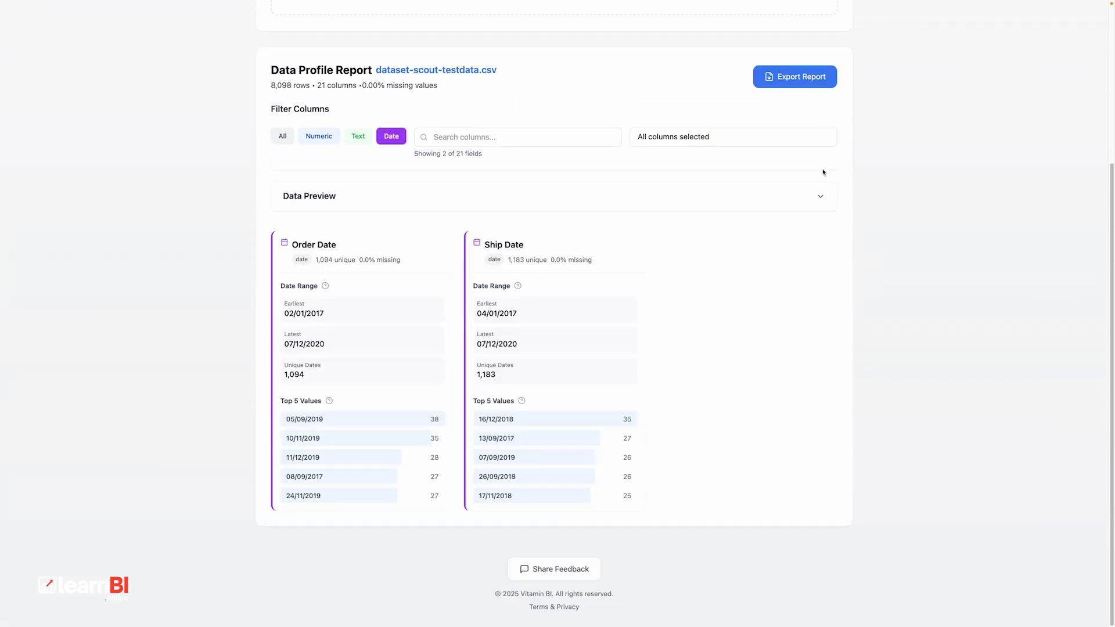
left_click(277, 136)
scroll(205, 189, "down", 1)
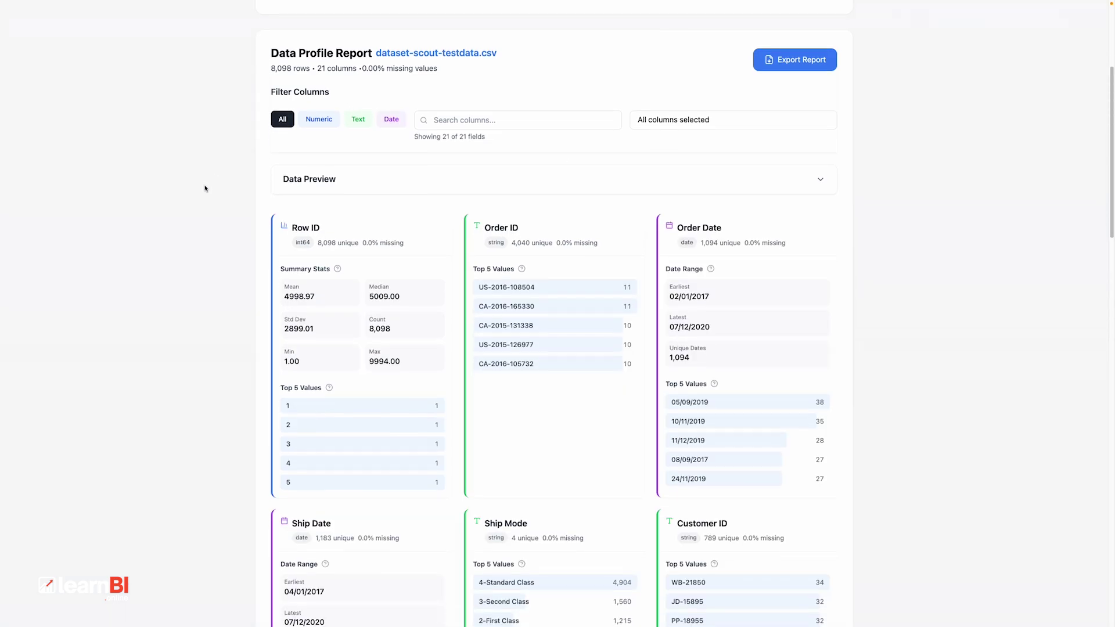
scroll(205, 188, "down", 1)
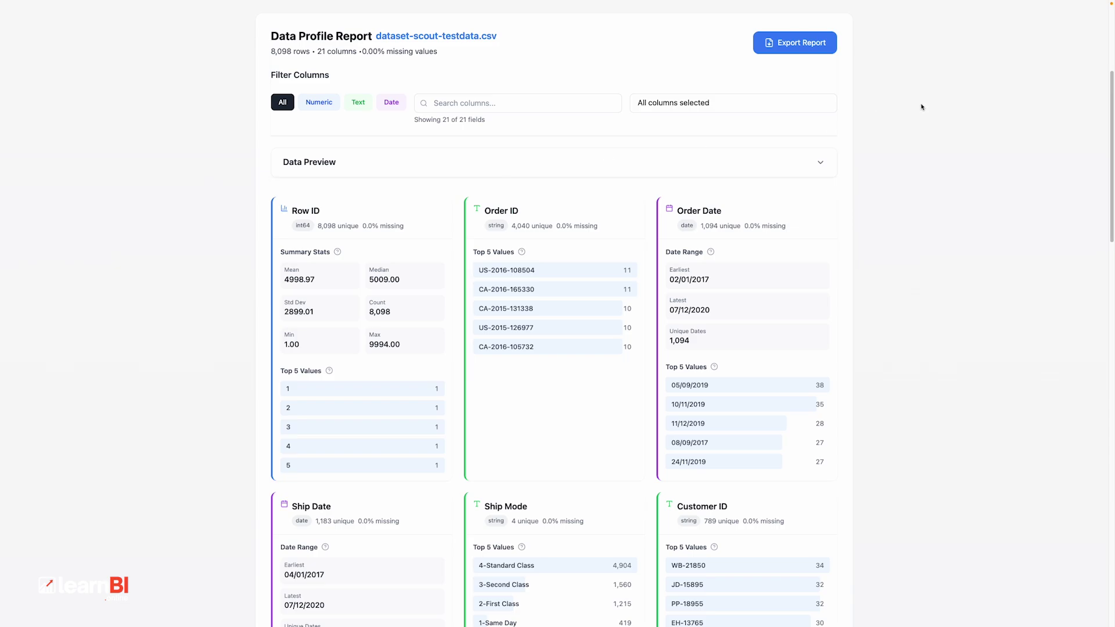
left_click(806, 46)
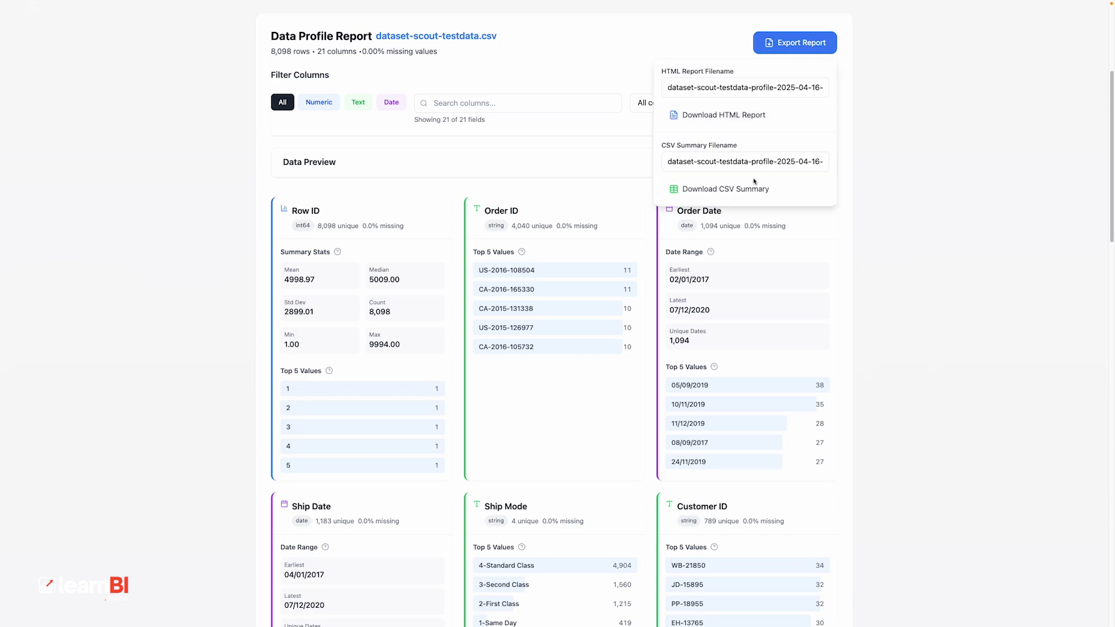
Step: Download the profile report as HTML, open it, and scroll through its column cards
left_click(744, 118)
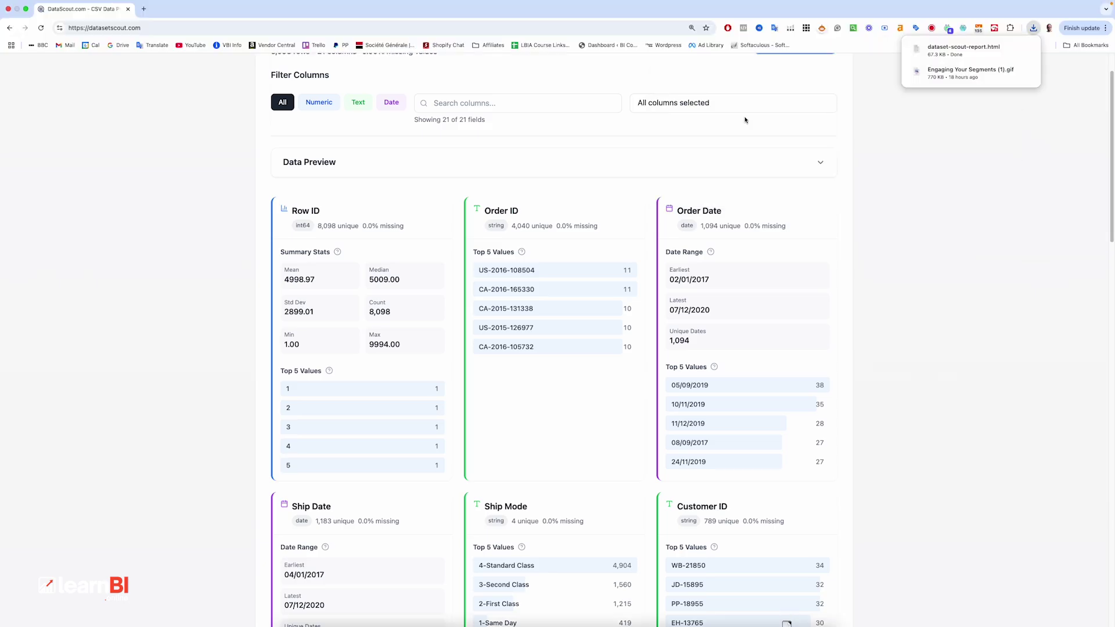
left_click(967, 51)
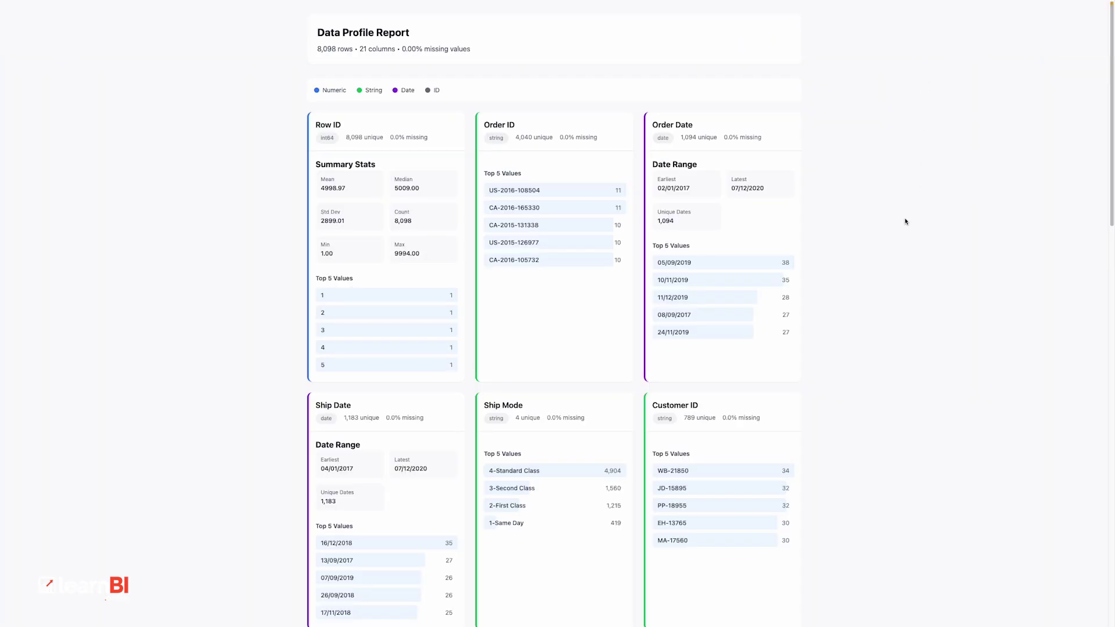
scroll(899, 224, "down", 8)
scroll(897, 230, "up", 8)
scroll(896, 234, "down", 20)
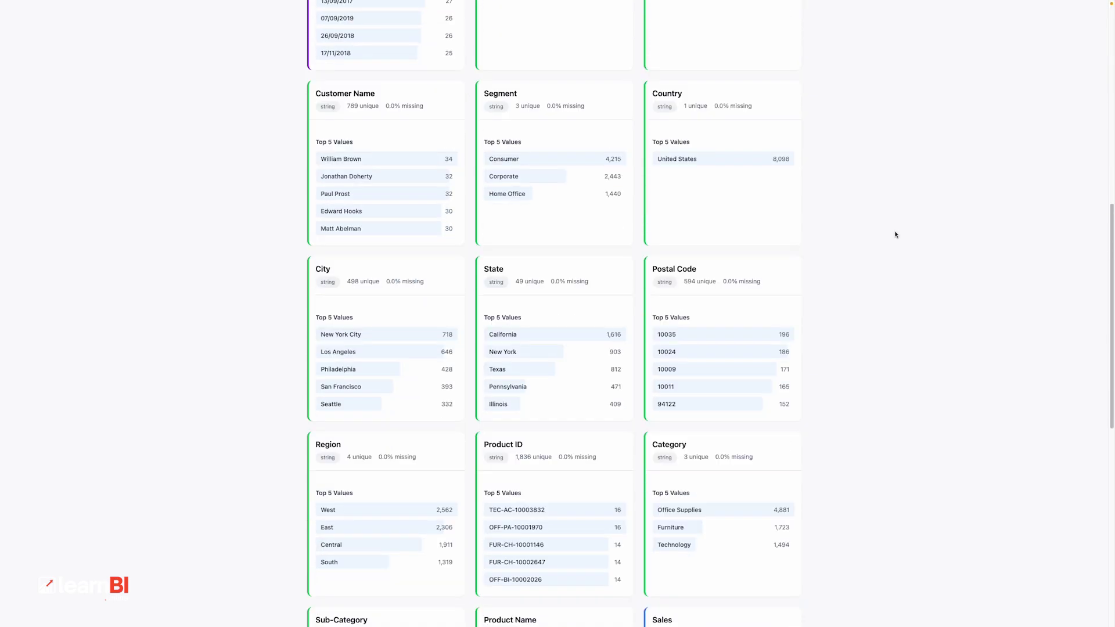
scroll(895, 235, "up", 14)
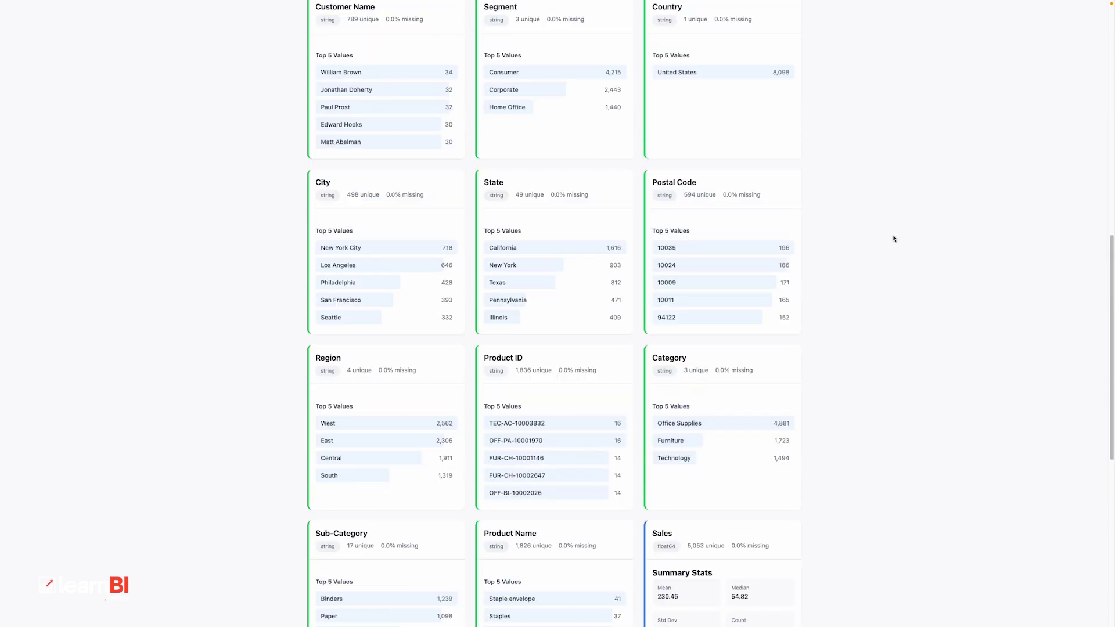
scroll(894, 240, "up", 7)
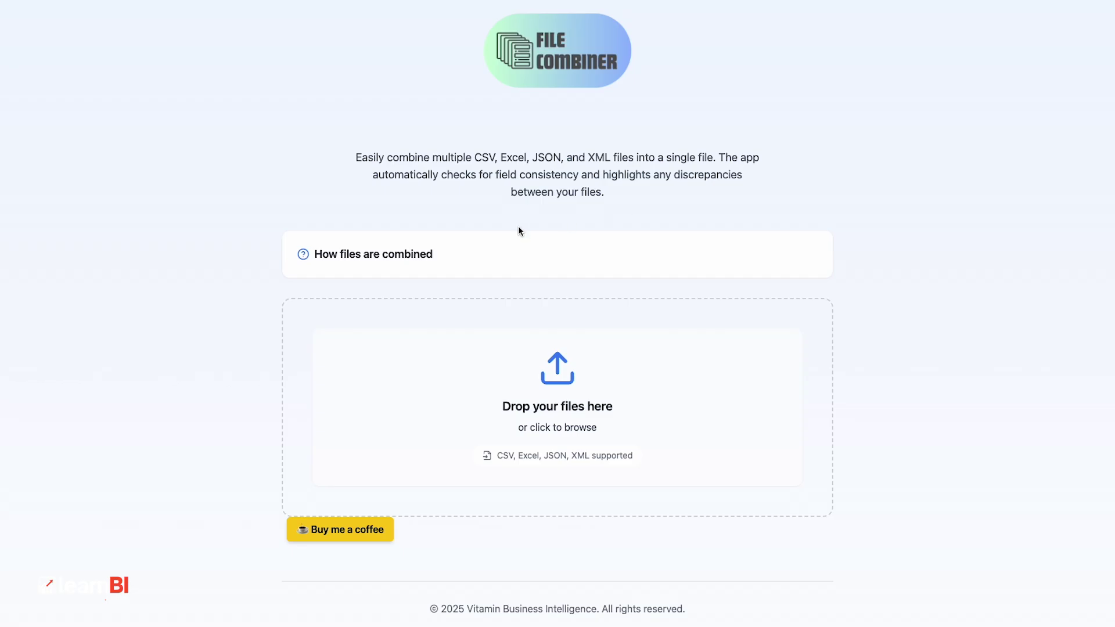
Step: Expand the 'How files are combined' explanation and select 2020 sales.csv in the file picker
left_click(426, 253)
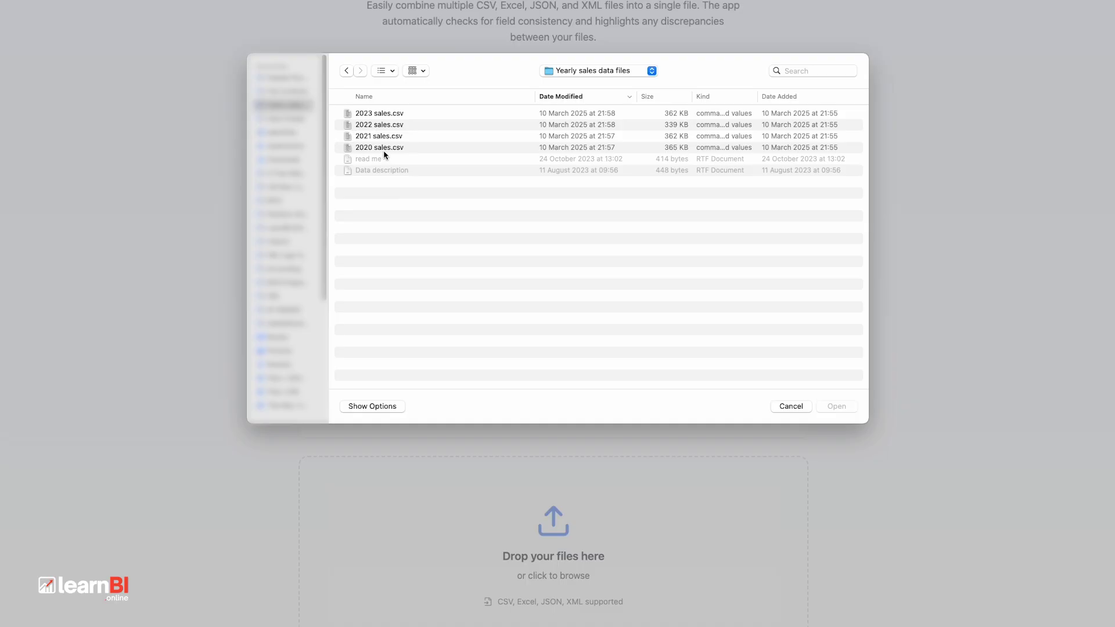
left_click(383, 148)
Step: Add 2020 through 2023 sales.csv files and check the Selected Files list
left_click(380, 114, "shift")
left_click(837, 407)
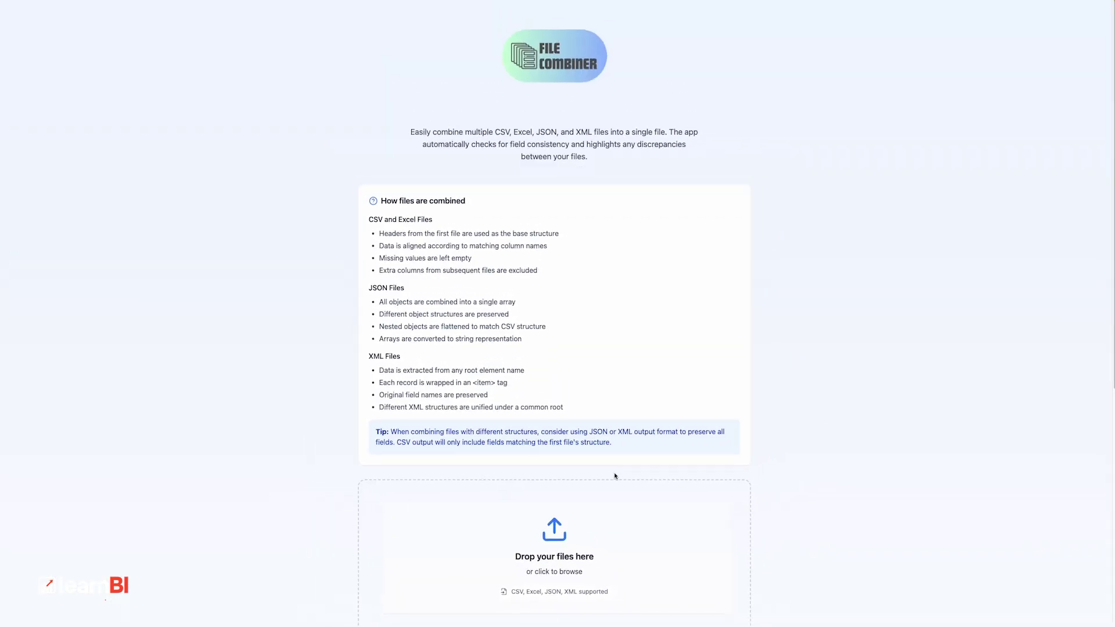
scroll(604, 470, "down", 5)
scroll(604, 470, "down", 1)
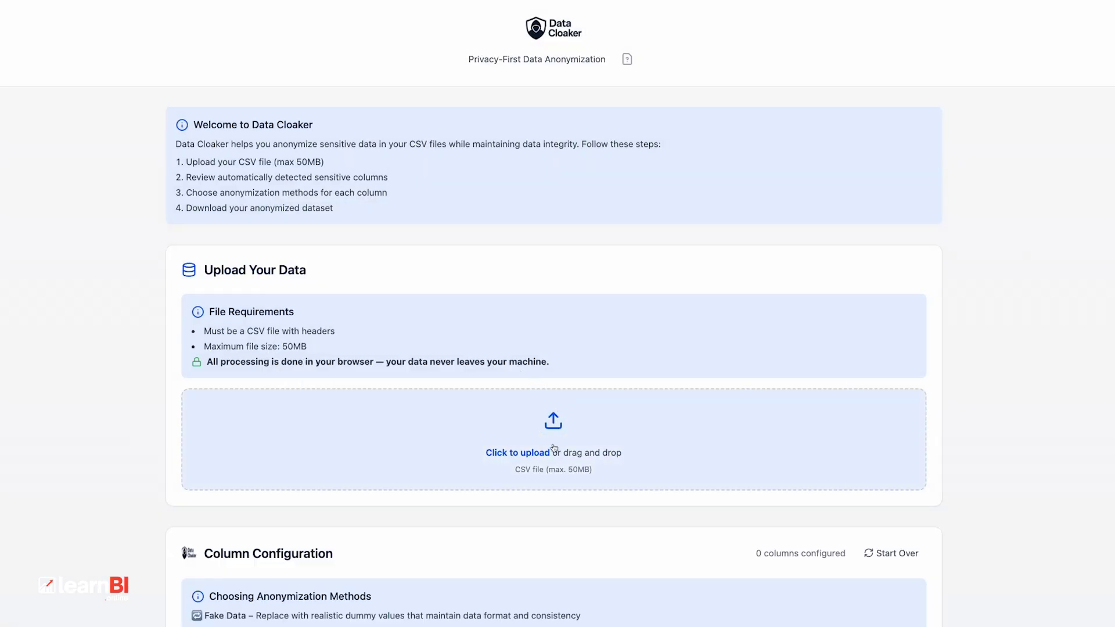
Step: Review the Column Configuration table and leave City without anonymization
scroll(554, 452, "down", 3)
scroll(554, 452, "down", 4)
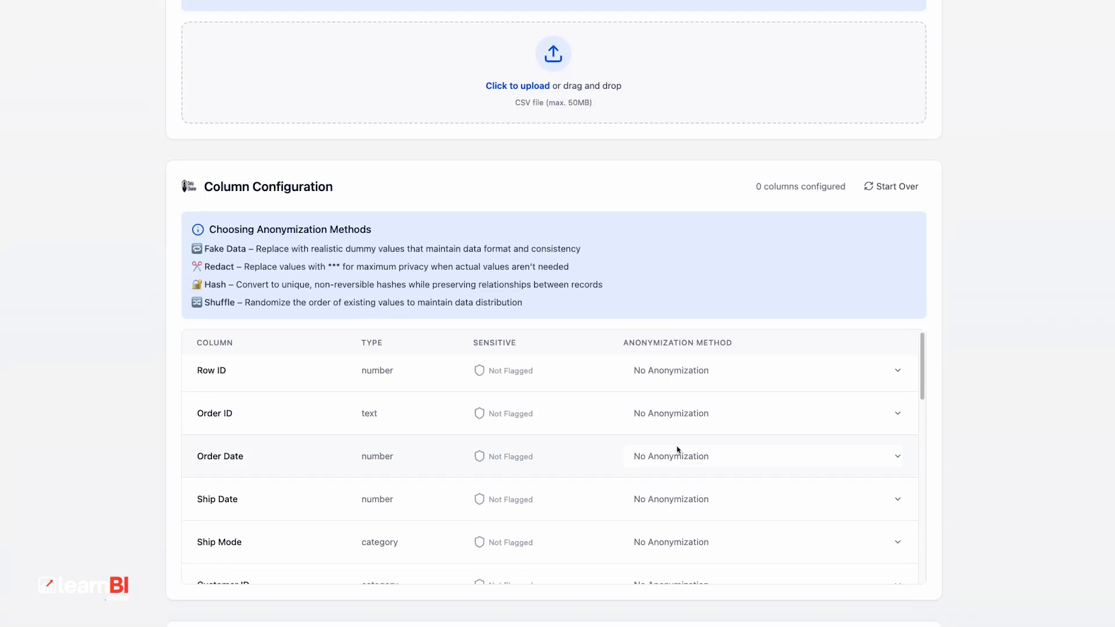
scroll(679, 450, "down", 10)
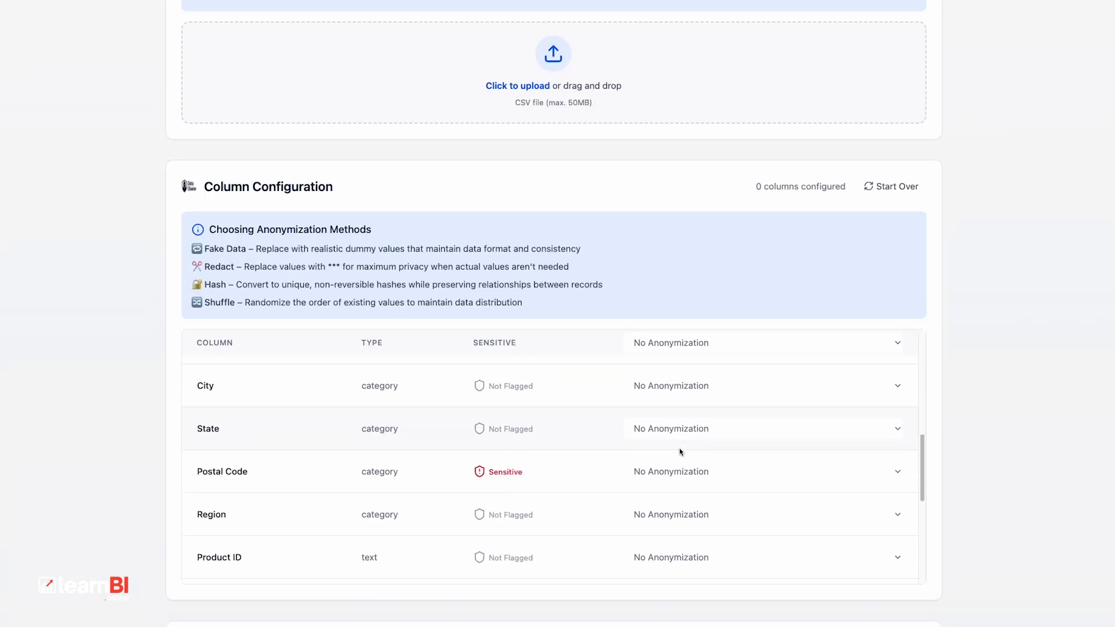
scroll(681, 451, "down", 6)
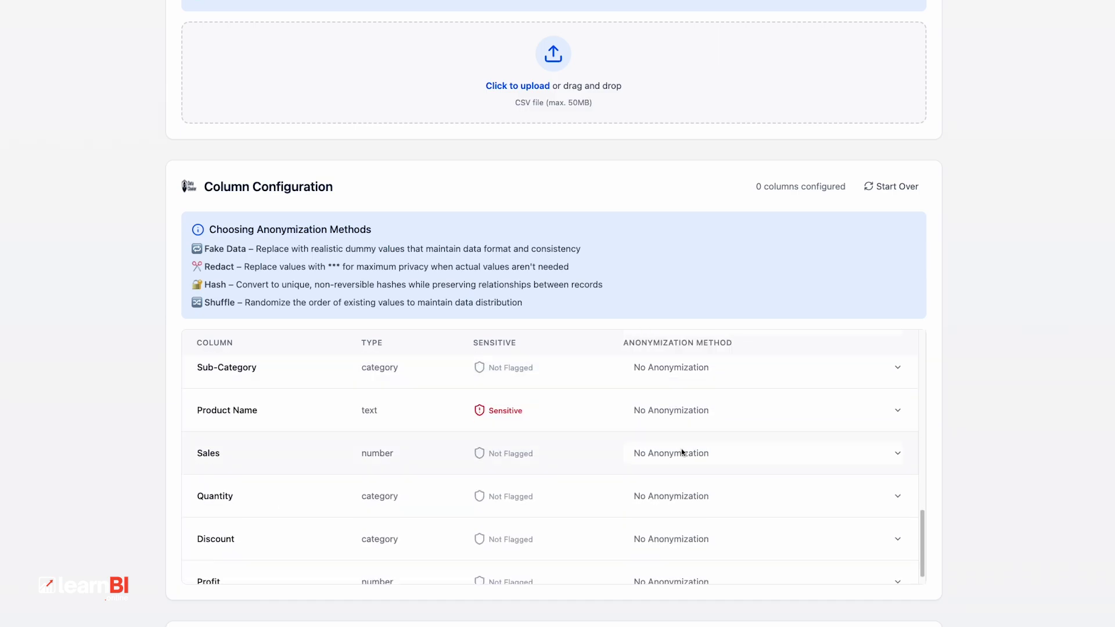
scroll(683, 451, "up", 6)
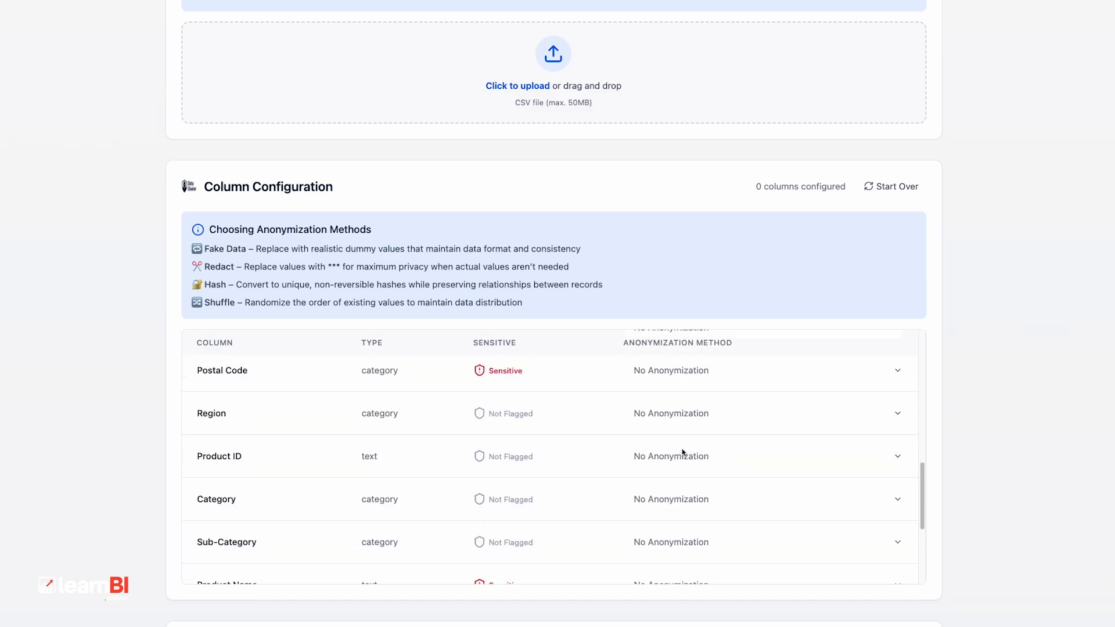
left_click(699, 404)
left_click(700, 402)
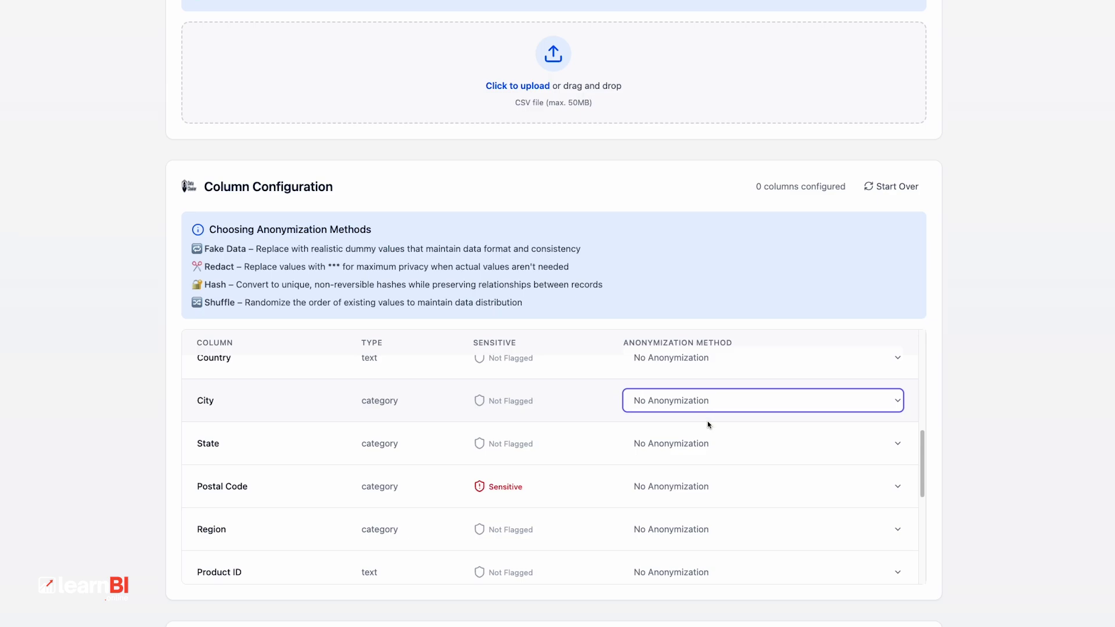
scroll(708, 426, "up", 3)
scroll(707, 429, "down", 1)
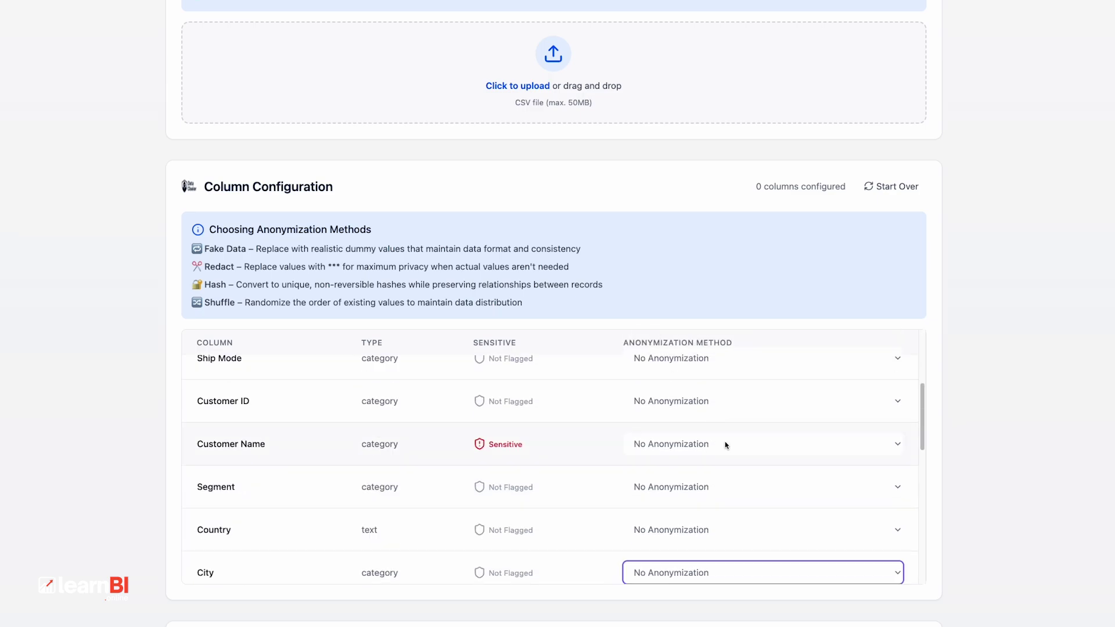
left_click(724, 444)
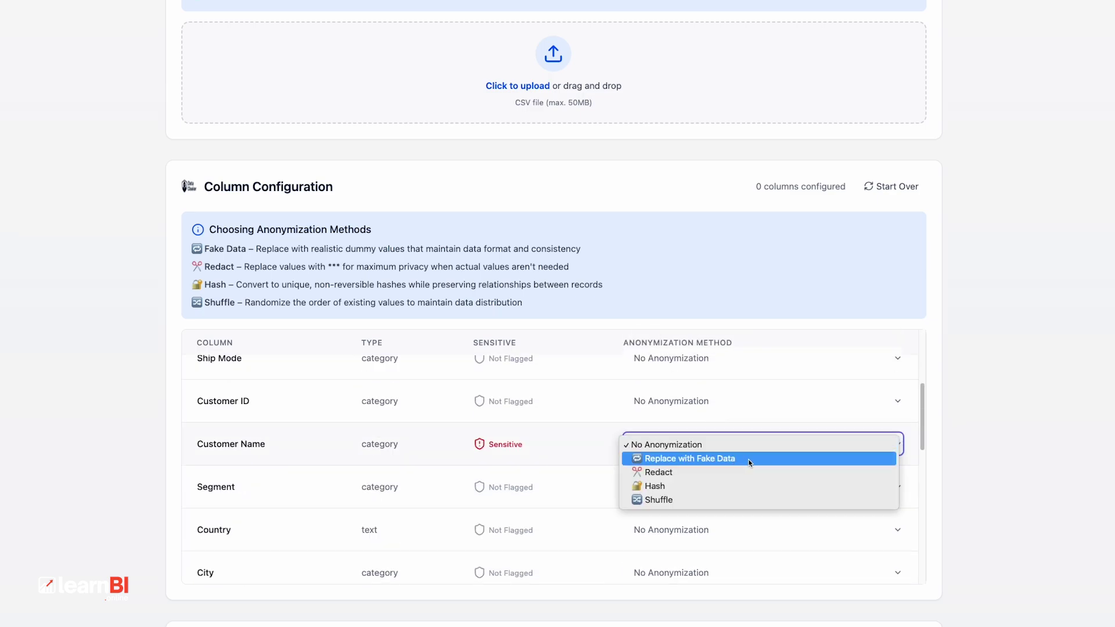
Step: Set Customer Name to fake data, Postal Code to Redact, and Product Name to Shuffle
left_click(749, 460)
scroll(748, 459, "down", 4)
left_click(697, 441)
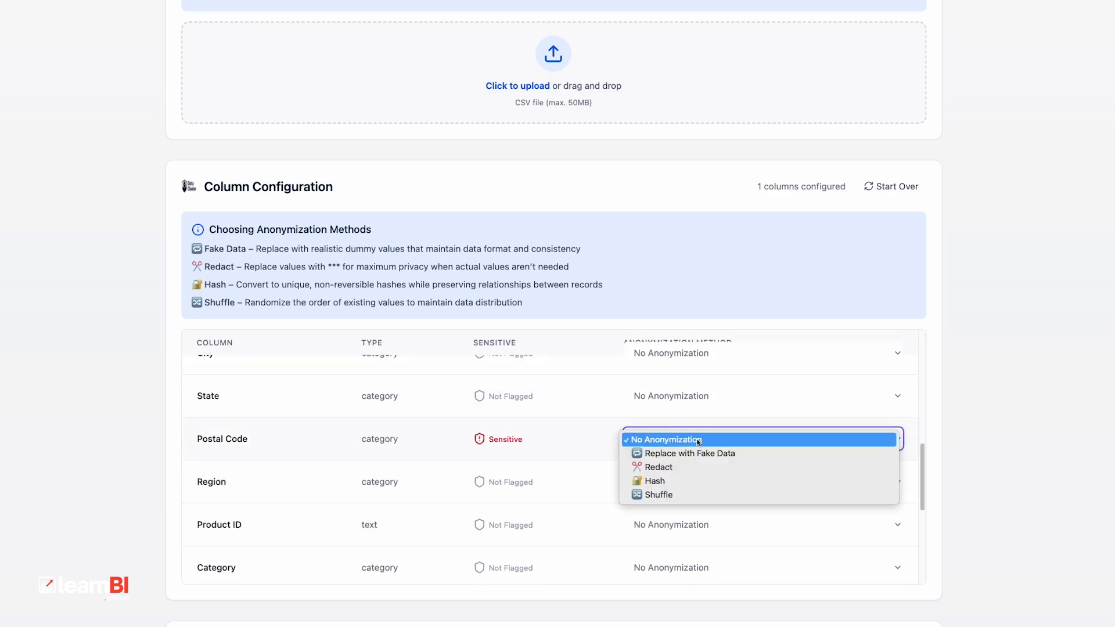
left_click(700, 468)
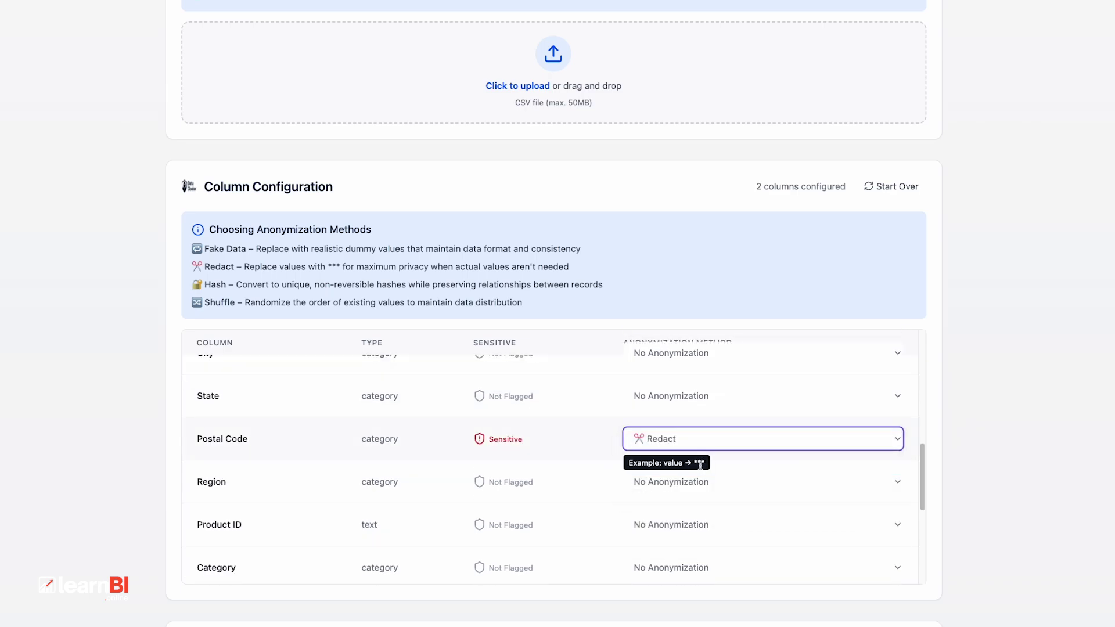
scroll(714, 456, "down", 3)
scroll(714, 456, "down", 1)
left_click(703, 470)
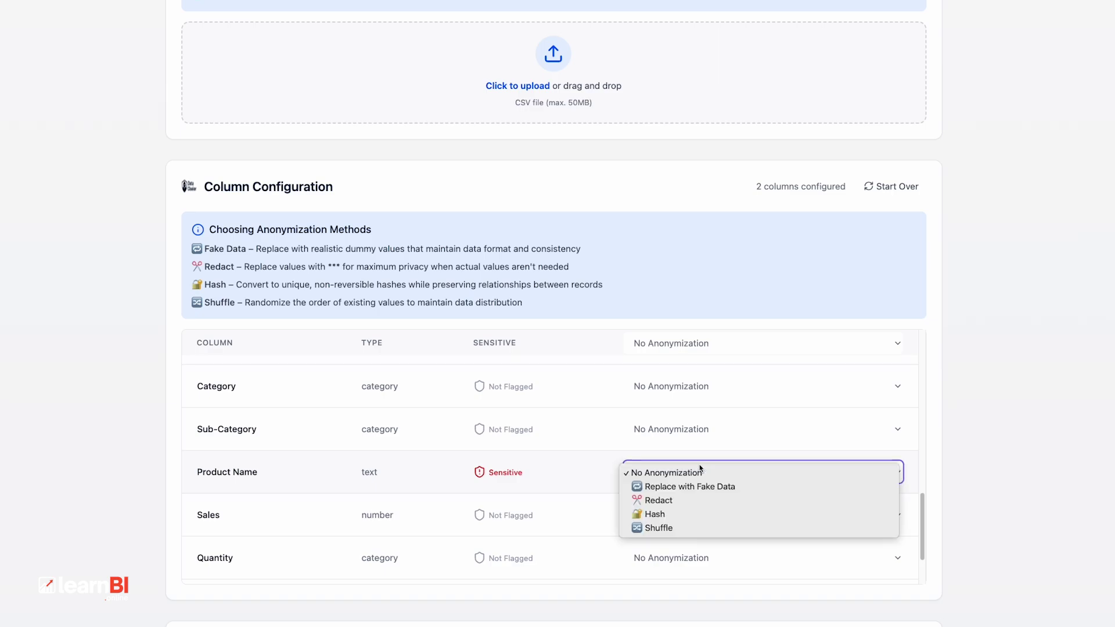
left_click(702, 527)
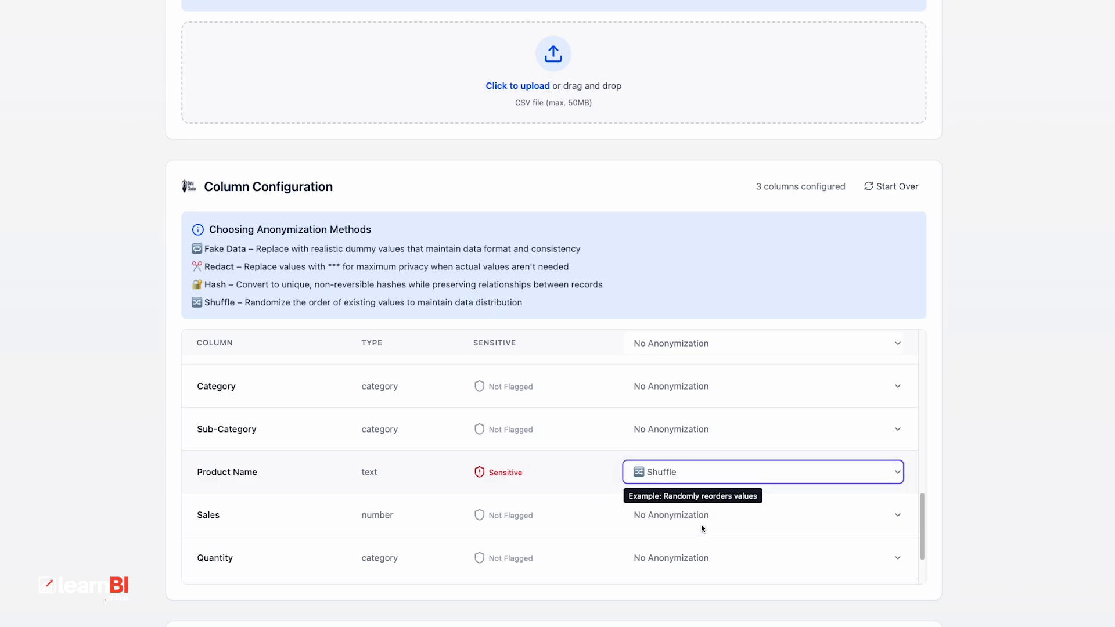
Step: Download the anonymized data as CSV and inspect the redacted Postal Code column in Excel
scroll(765, 525, "down", 2)
scroll(765, 523, "up", 8)
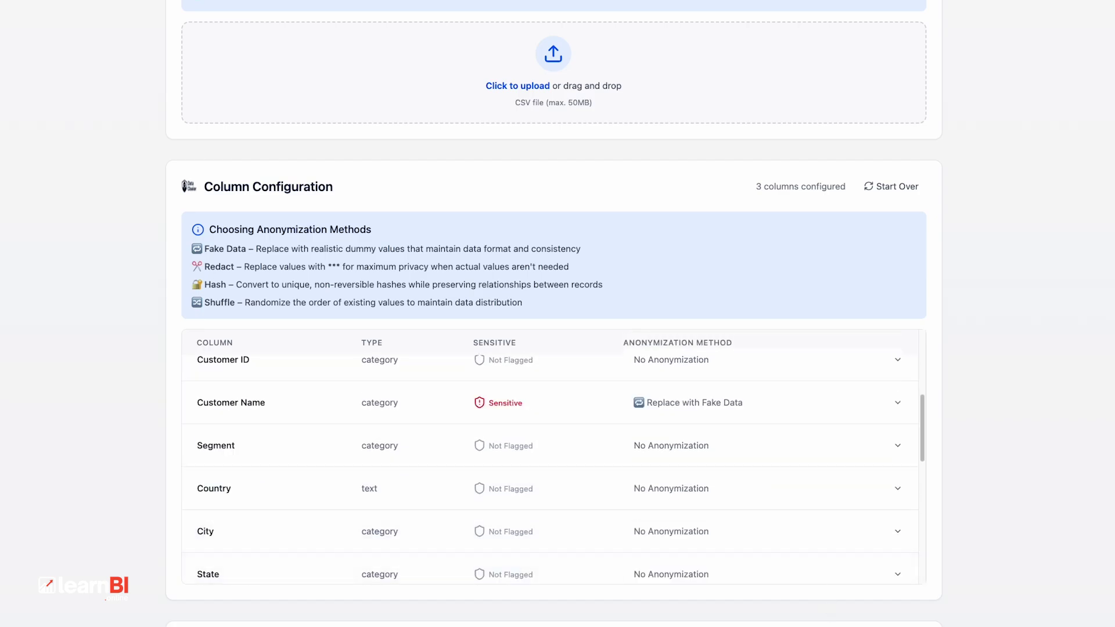
left_click(708, 556)
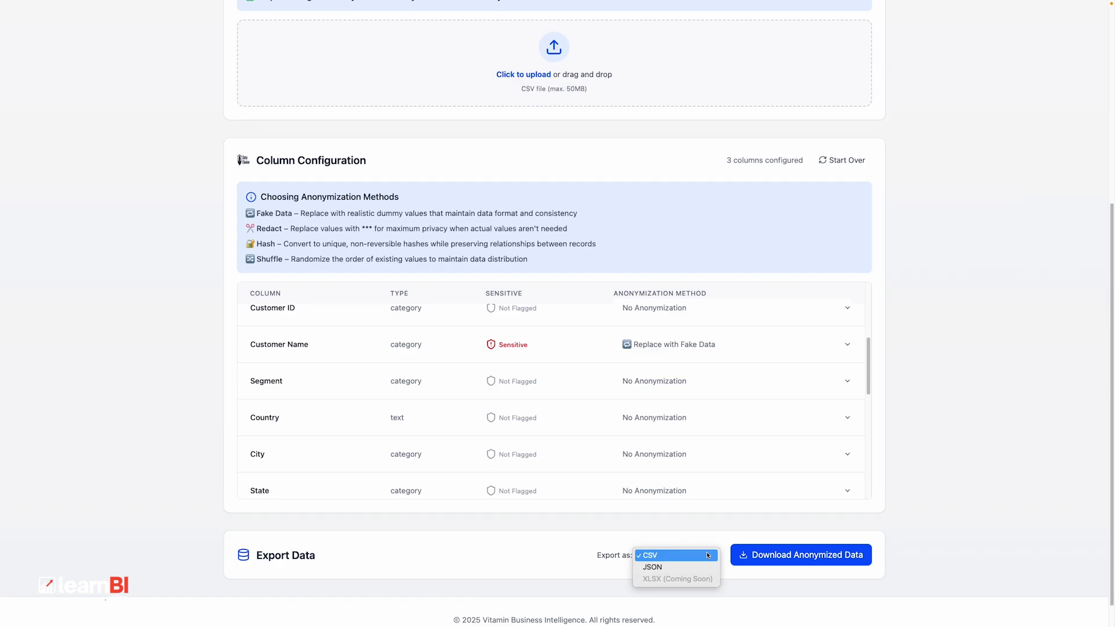
left_click(708, 556)
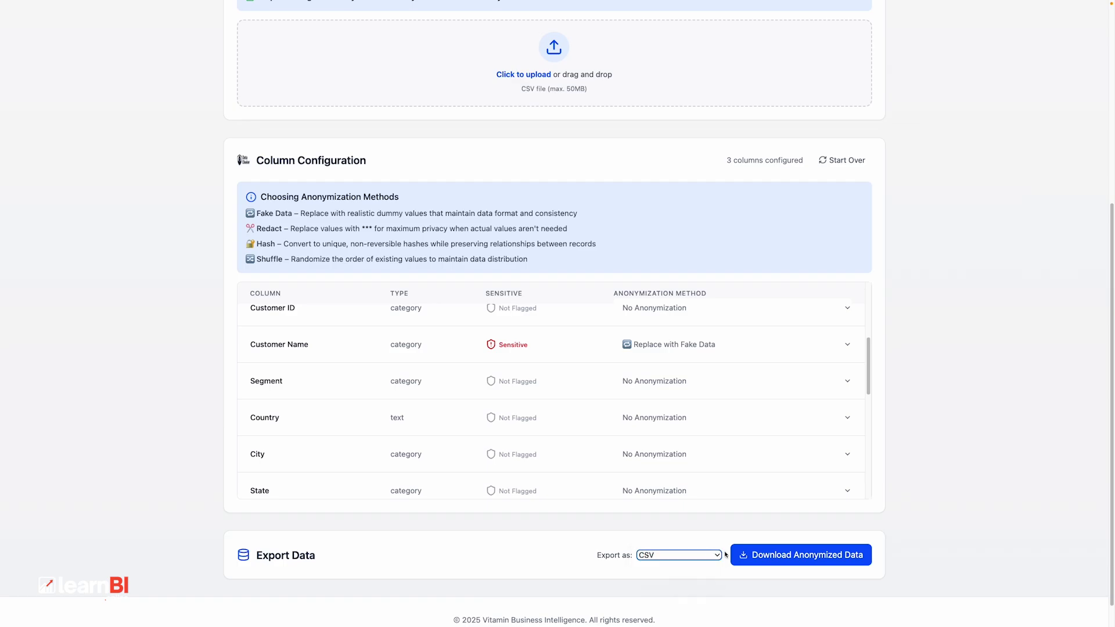
left_click(761, 556)
left_click(554, 105)
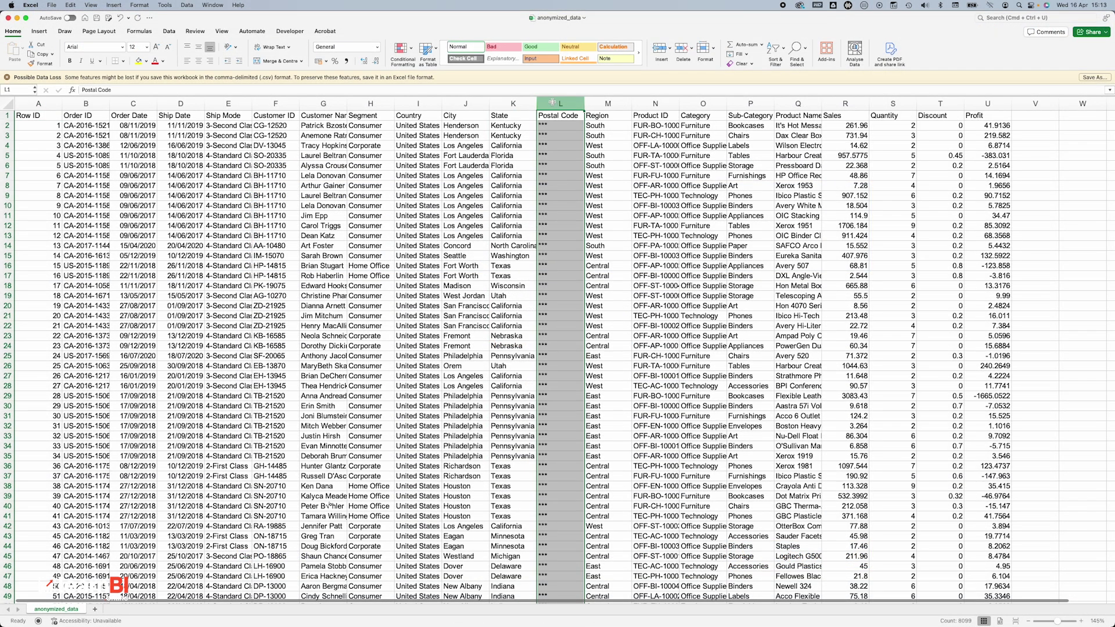
Step: Auto-fit columns G and Q to show full customer and product names
left_click(323, 103)
double_click(348, 102)
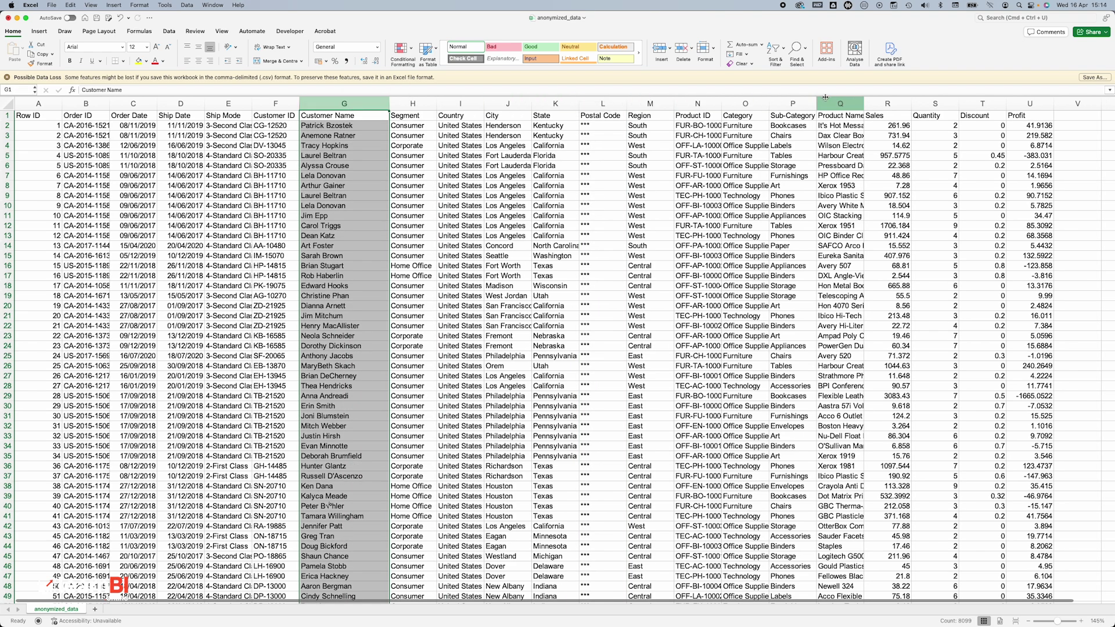
left_click_drag(865, 103, 865, 103)
double_click(864, 104)
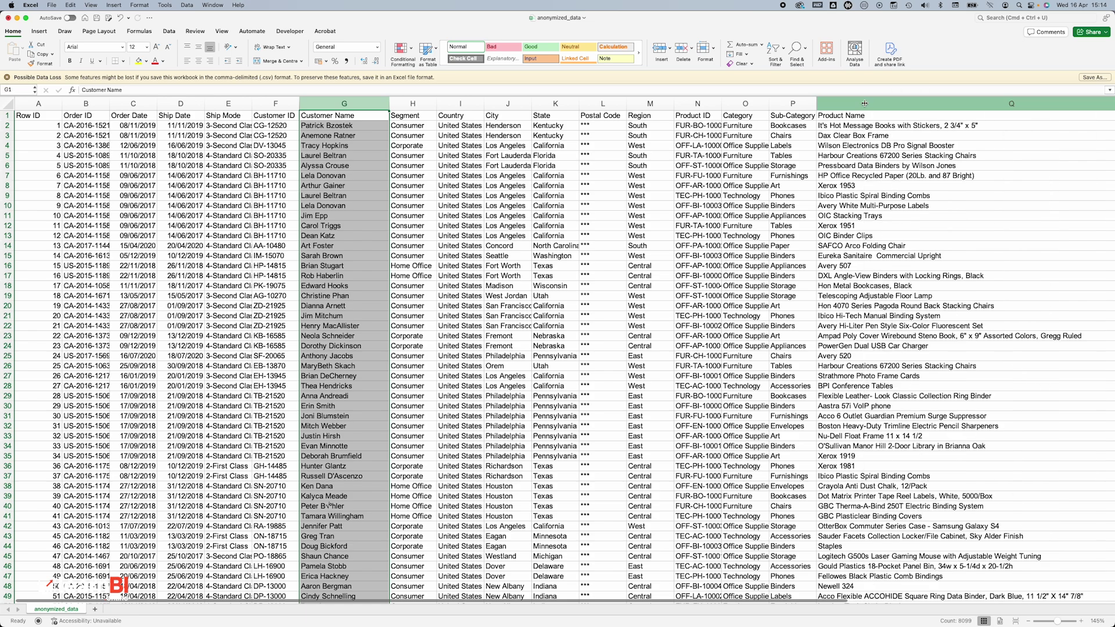